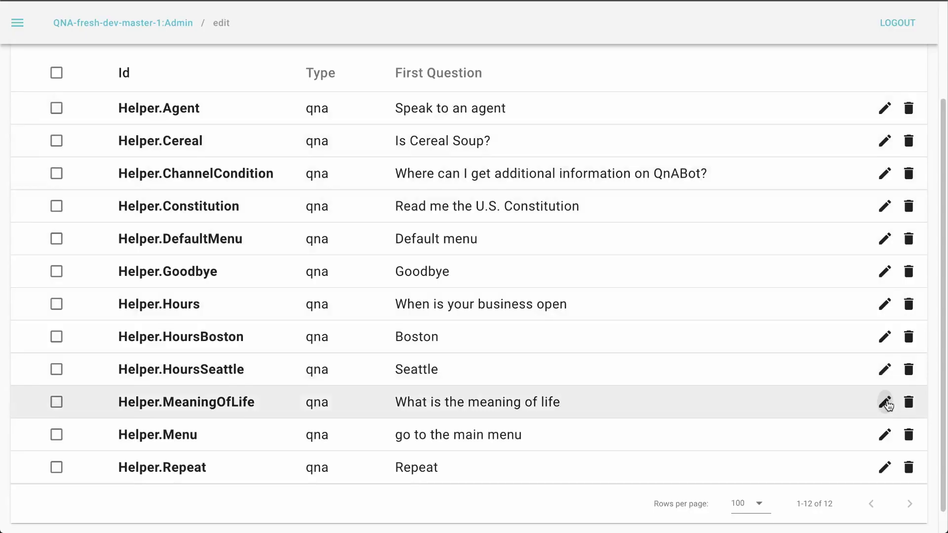
# Open the Helper.MeaningOfLife item to read its answer, then close it unchanged.
pyautogui.click(886, 401)
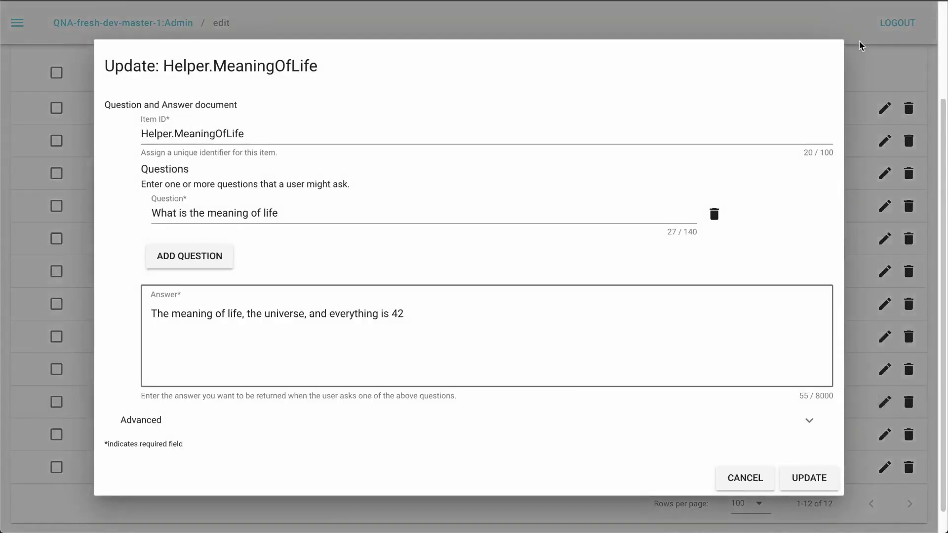
pyautogui.click(871, 70)
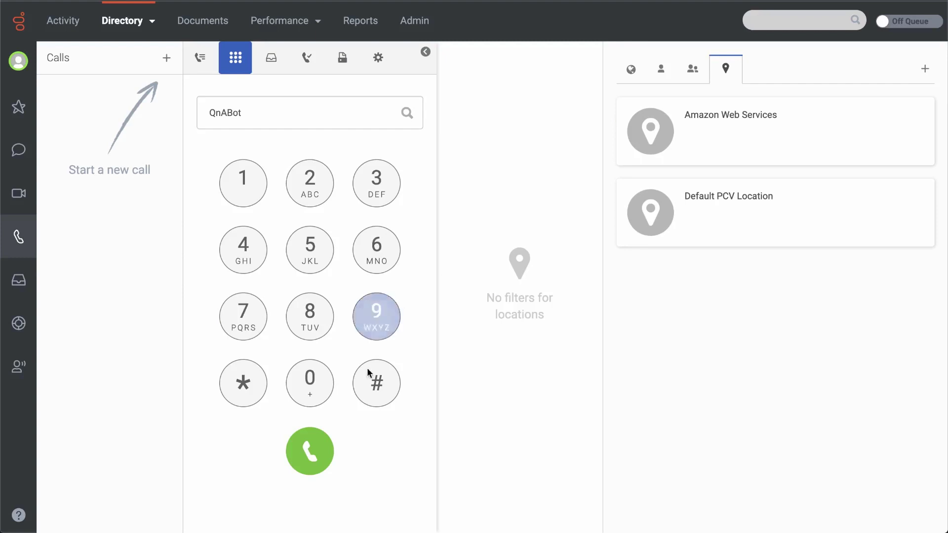
# Call QnABot and answer its prompt with digit 1 on the in-call keypad.
pyautogui.click(310, 451)
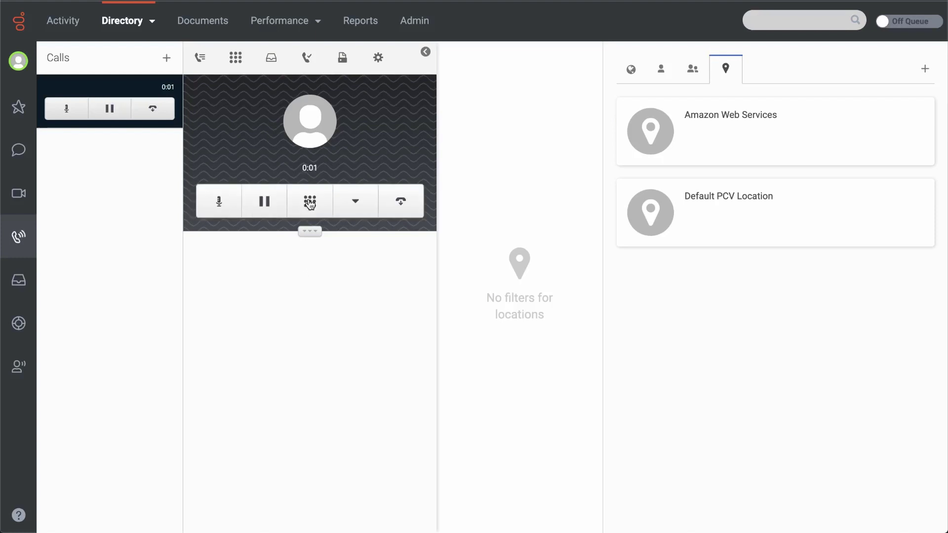
pyautogui.click(310, 205)
pyautogui.click(257, 268)
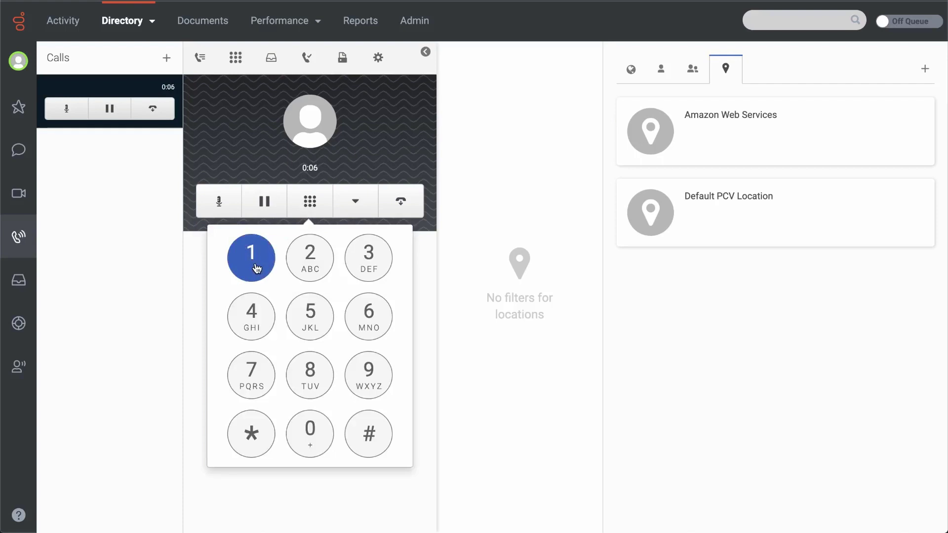
# Send digit 1 again so the bot routes the call to the QnABot Queue.
pyautogui.click(257, 267)
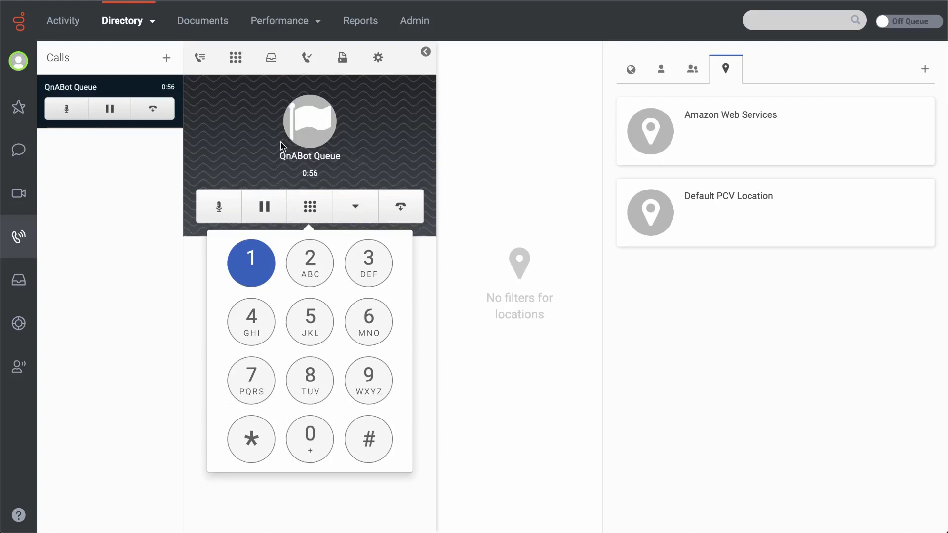
# Disconnect the call with the QnABot Queue.
pyautogui.click(402, 213)
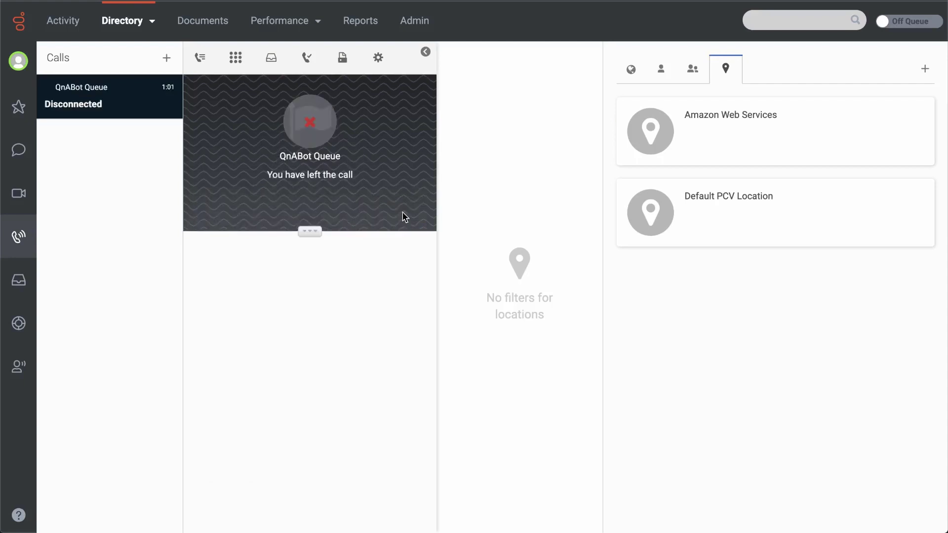